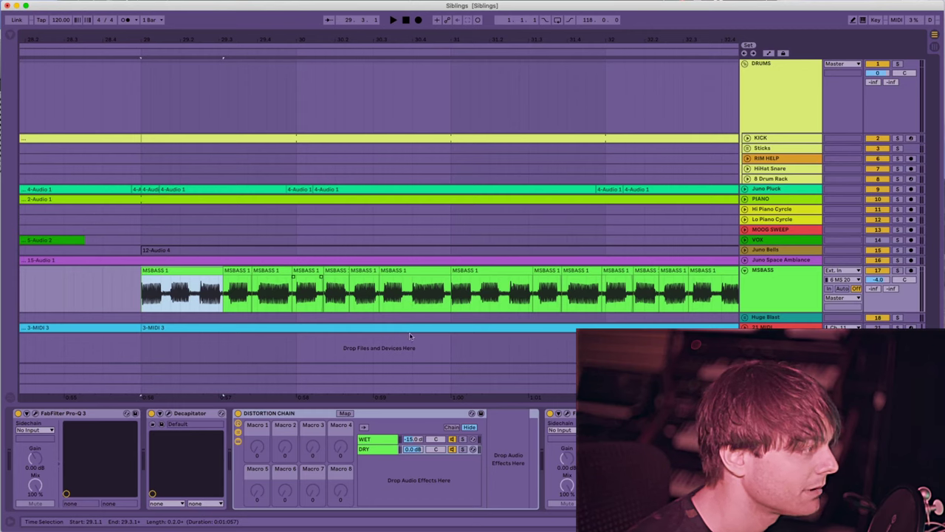
- Play the soloed MSBASS track and examine the WET and DRY chains of the DISTORTION CHAIN rack
{"action": "left_click", "coordinate": [293, 416]}
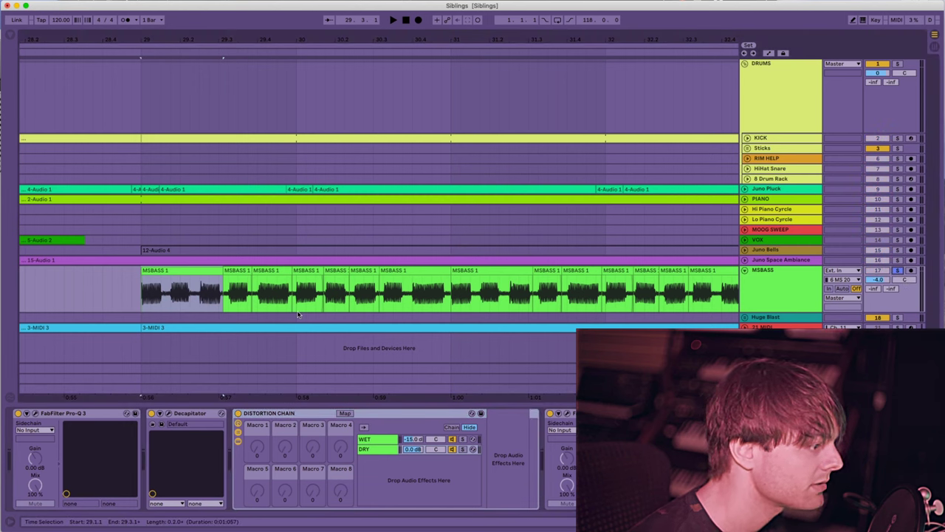
{"action": "key", "text": "space"}
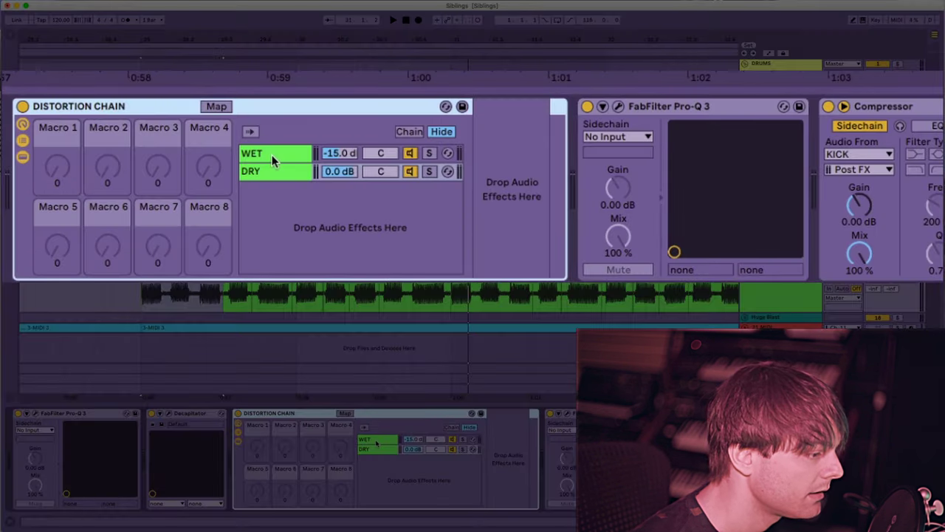
{"action": "left_click", "coordinate": [272, 155]}
{"action": "left_click", "coordinate": [270, 173]}
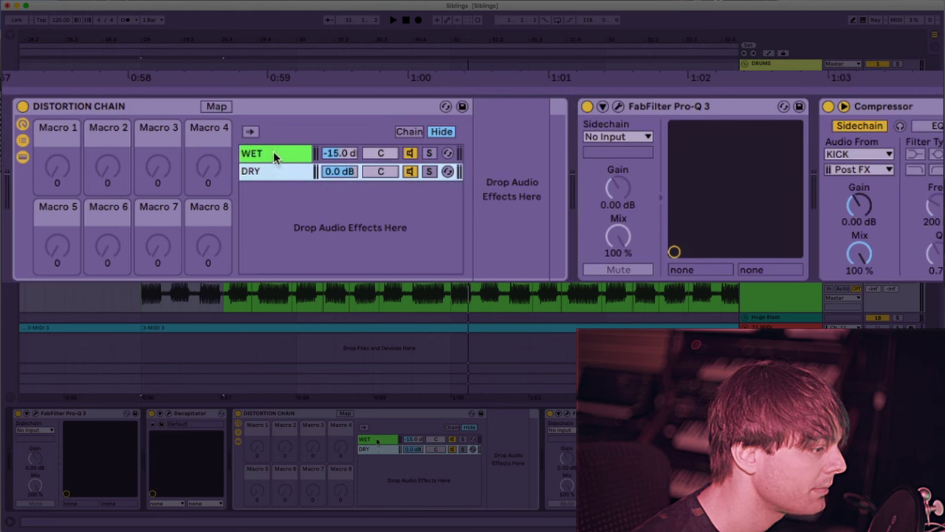
{"action": "left_click", "coordinate": [116, 107]}
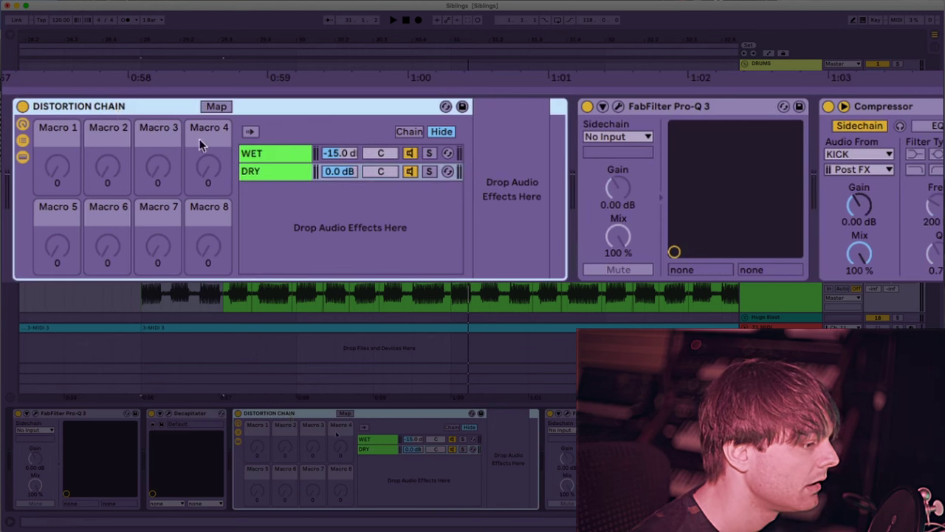
- Show the WET chain's devices and open the plug-in window of UAD Raw
{"action": "left_click", "coordinate": [277, 153]}
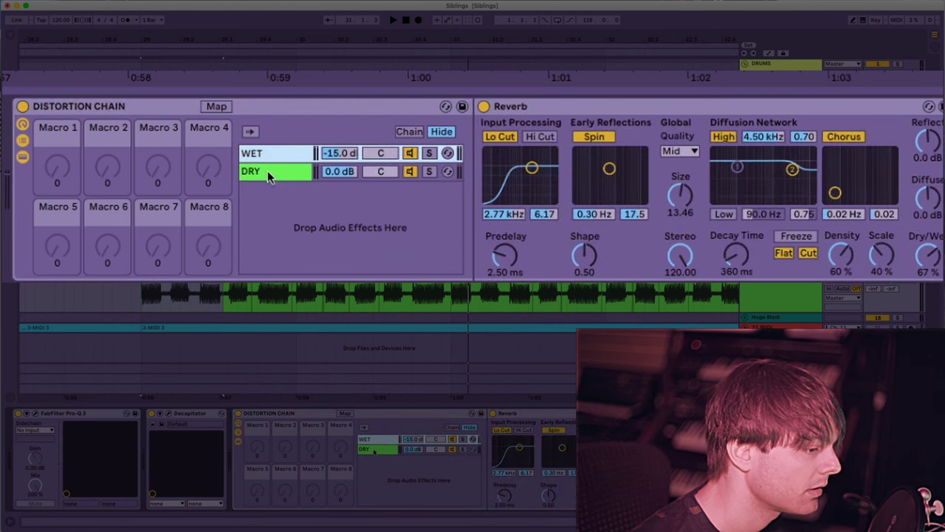
{"action": "scroll", "coordinate": [916, 181], "scroll_direction": "right", "scroll_amount": 5}
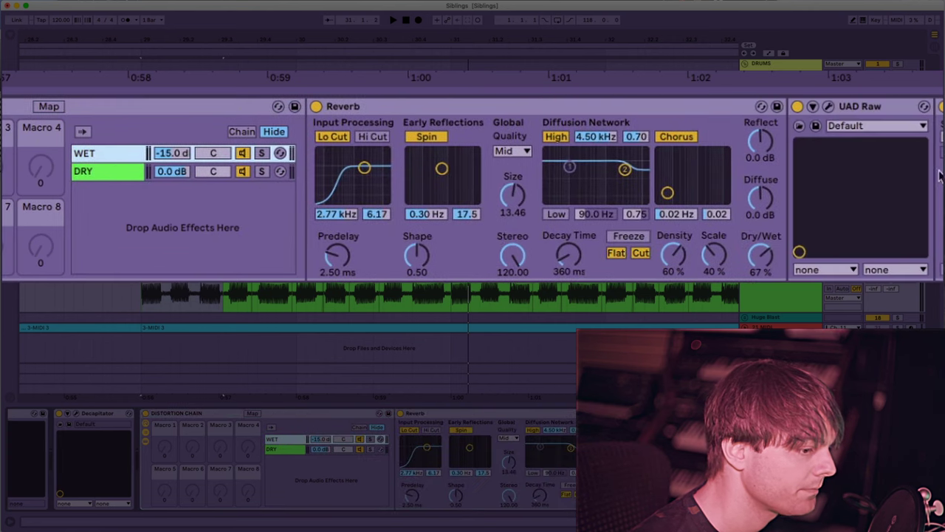
{"action": "left_click", "coordinate": [828, 106]}
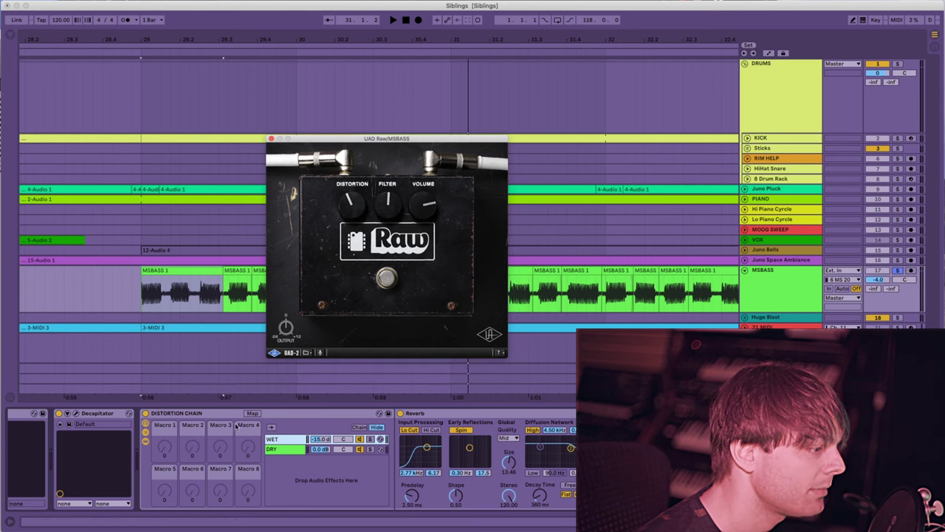
- Compare the devices held in the rack's DRY and WET chains, ending on the WET chain
{"action": "left_click", "coordinate": [216, 414]}
{"action": "left_click", "coordinate": [282, 440]}
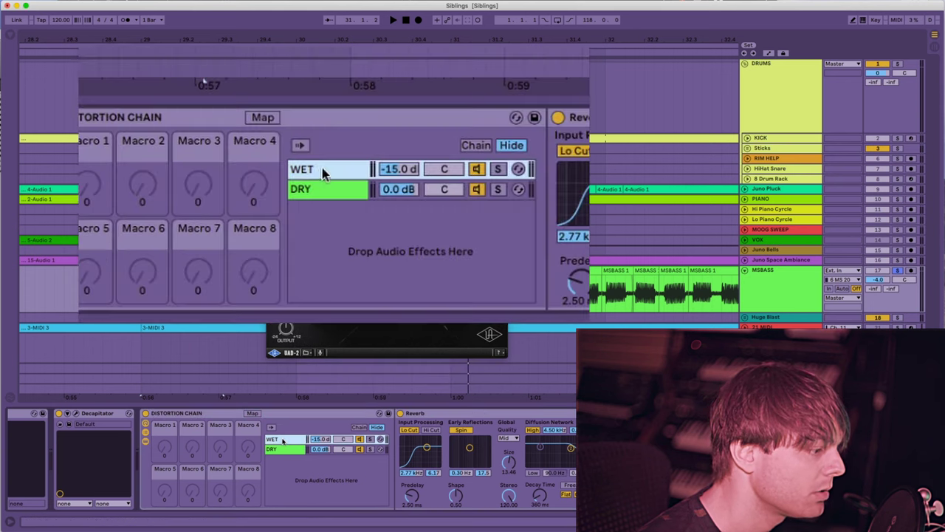
{"action": "left_click", "coordinate": [279, 450]}
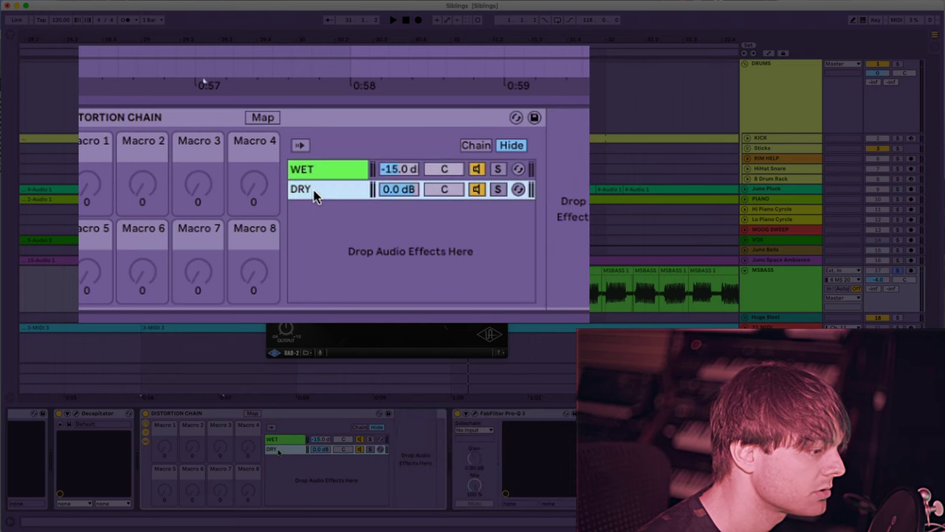
{"action": "left_click", "coordinate": [281, 440]}
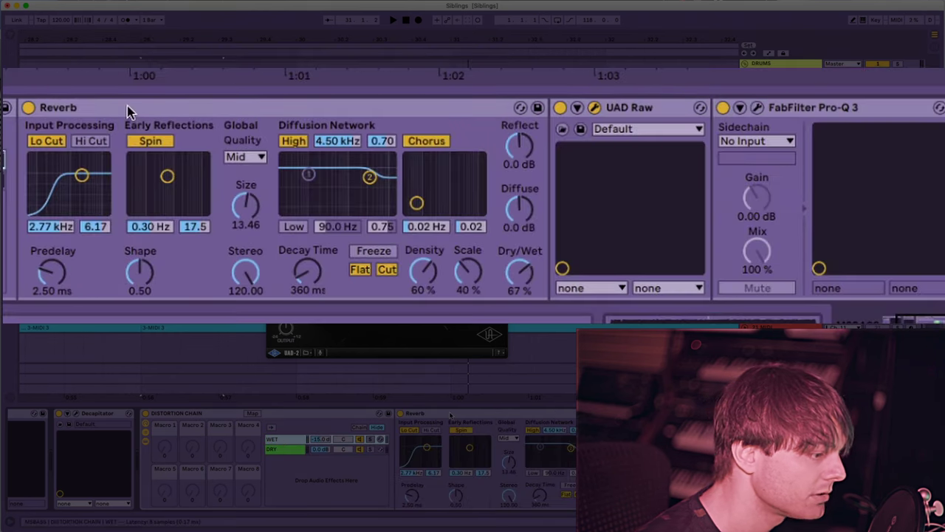
- Review the WET chain's Reverb and open the plug-in window of the FabFilter Pro-Q 3 after UAD Raw
{"action": "left_click", "coordinate": [447, 415]}
{"action": "left_click_drag", "start_coordinate": [241, 288], "coordinate": [241, 347]}
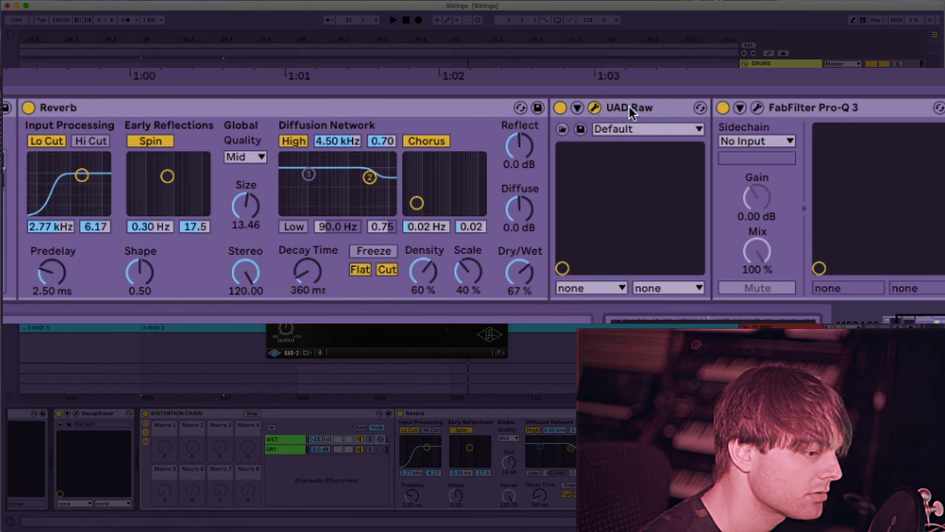
{"action": "left_click", "coordinate": [757, 107]}
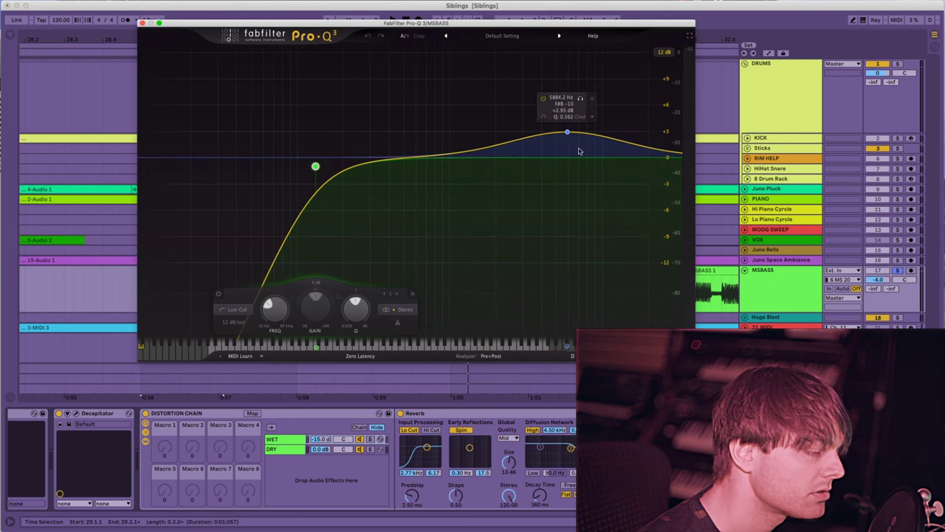
- Audition the WET chain and the DRY chain soloed in turn, and listen to both chains together
{"action": "left_click", "coordinate": [370, 441]}
{"action": "key", "text": "space"}
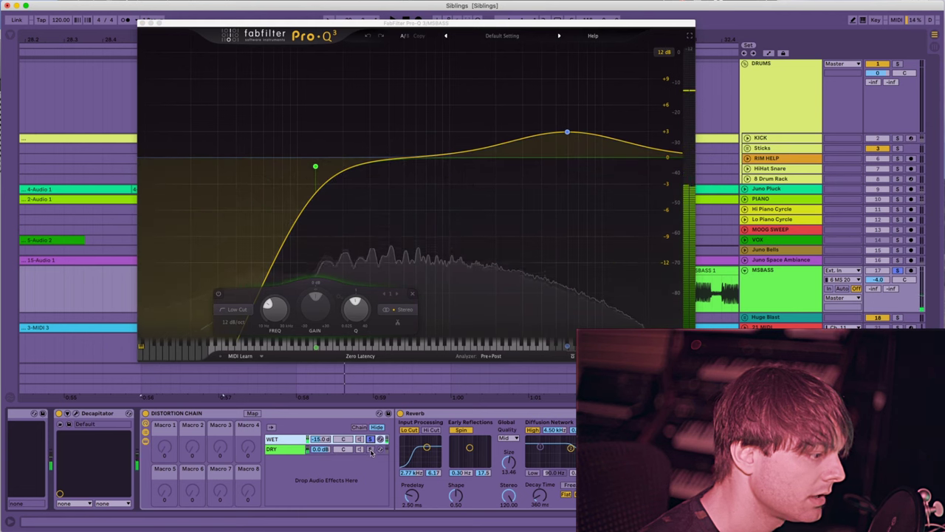
{"action": "left_click", "coordinate": [371, 449]}
{"action": "key", "text": "space"}
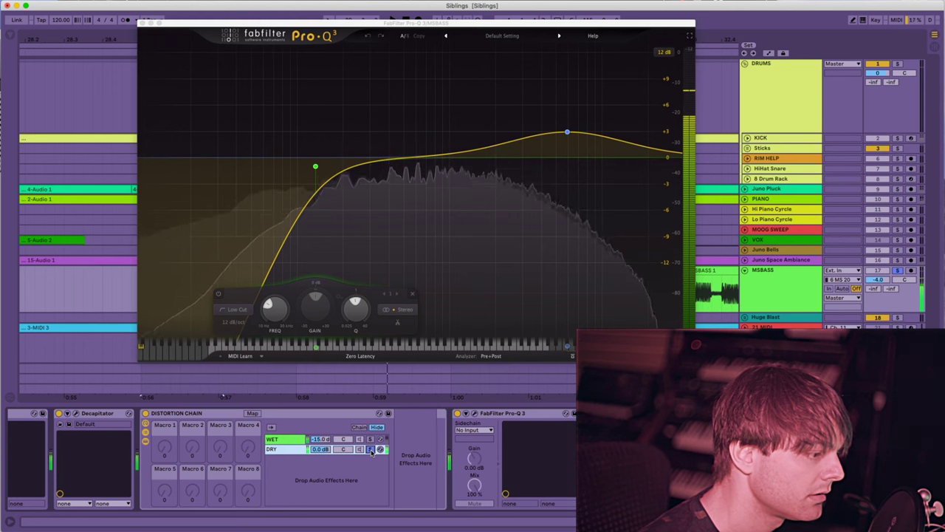
{"action": "key", "text": "space"}
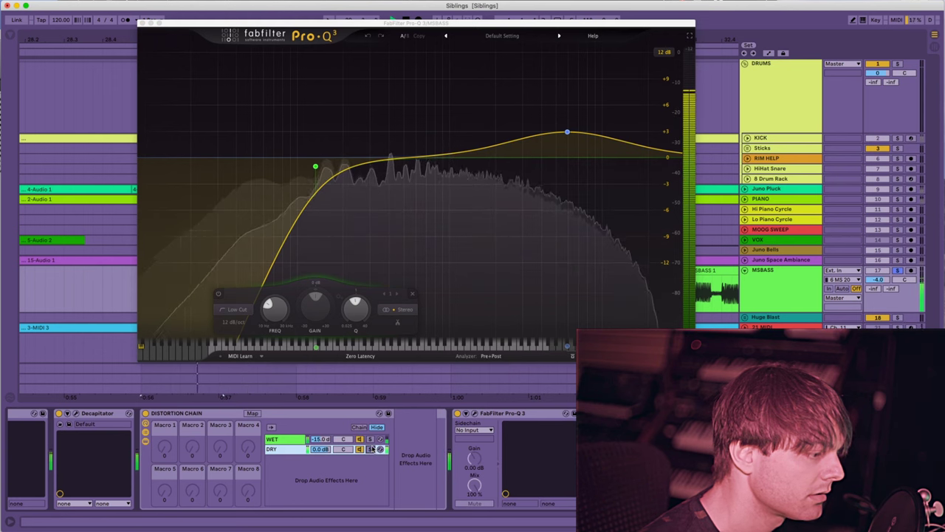
{"action": "key", "text": "space"}
- Show the browser with the Pro-Q 3 window moved clear of it, and delete UAD Raw from the WET chain
{"action": "left_click", "coordinate": [291, 441]}
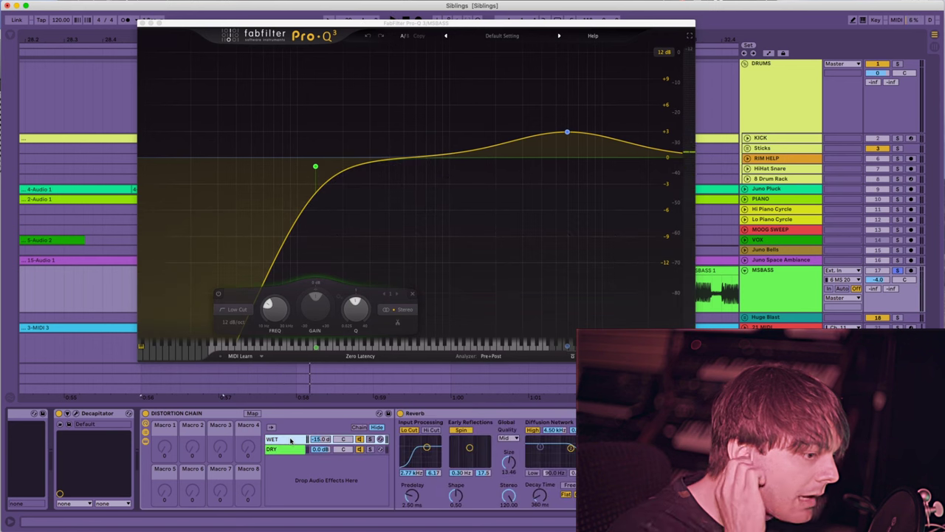
{"action": "key", "text": "super+alt+b"}
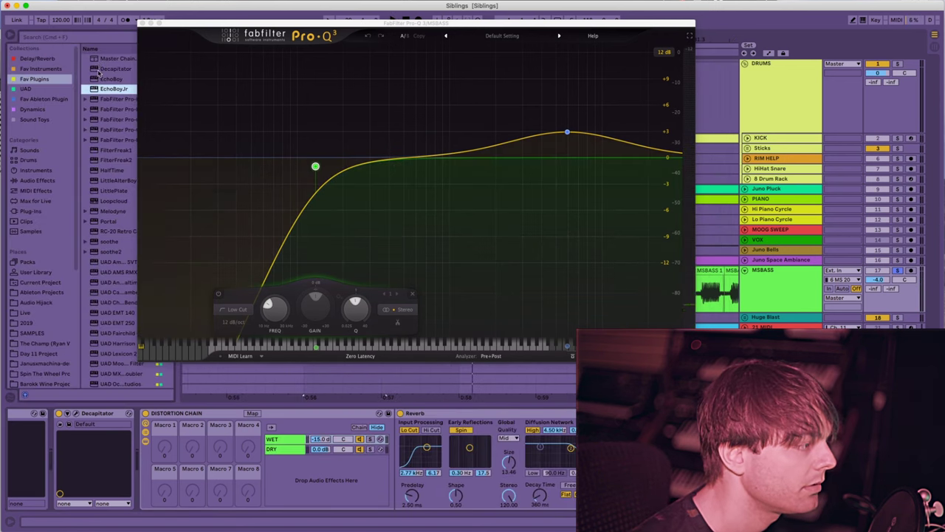
{"action": "left_click_drag", "start_coordinate": [210, 24], "coordinate": [317, 6]}
{"action": "left_click", "coordinate": [43, 98]}
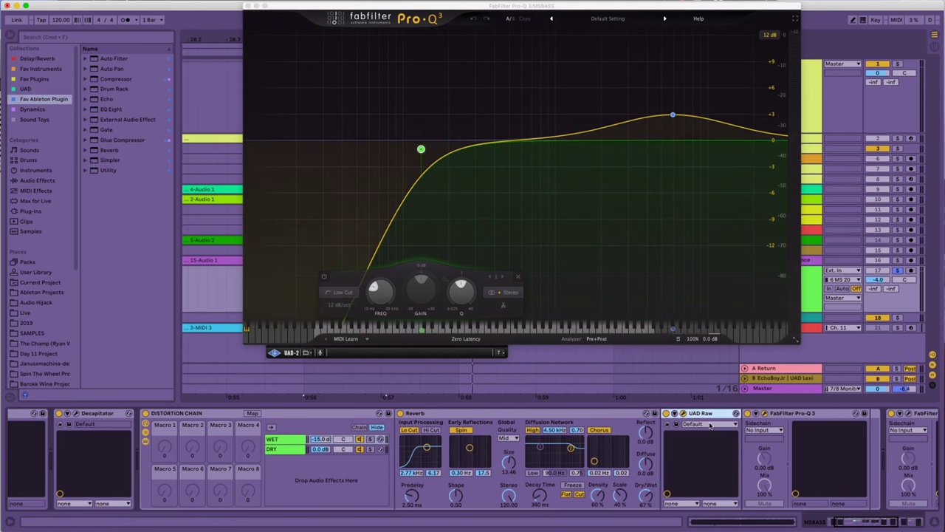
{"action": "left_click", "coordinate": [662, 423]}
{"action": "key", "text": "Delete"}
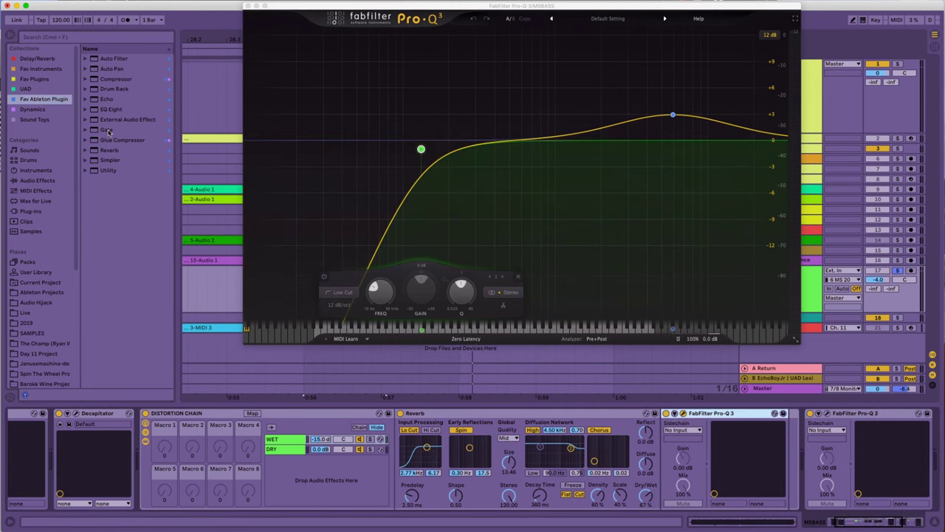
- Add the Pedal audio effect to the WET chain between Reverb and FabFilter Pro-Q 3
{"action": "left_click", "coordinate": [48, 181]}
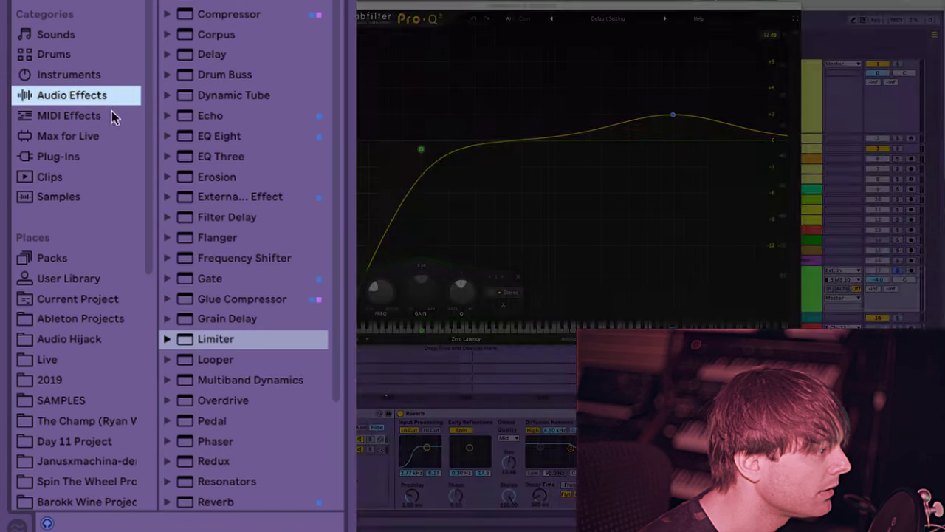
{"action": "scroll", "coordinate": [251, 258], "scroll_direction": "down", "scroll_amount": 3}
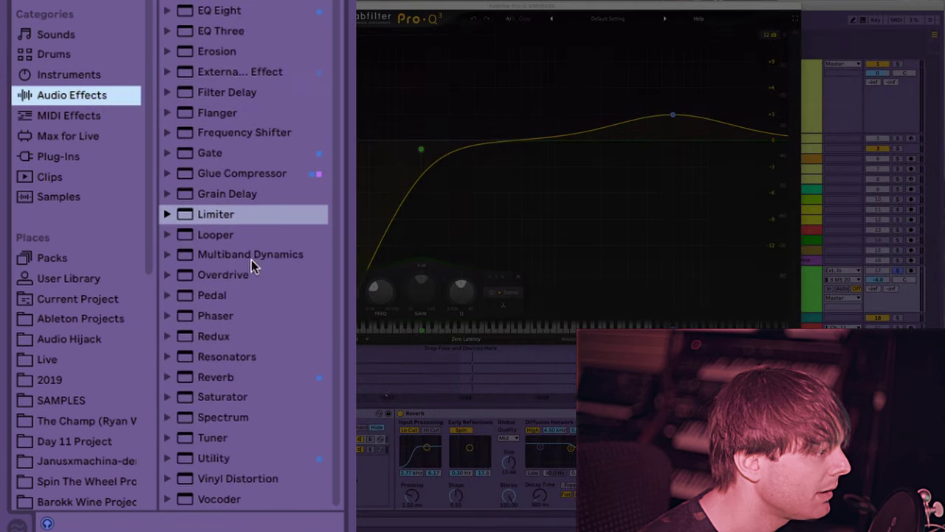
{"action": "left_click", "coordinate": [212, 296]}
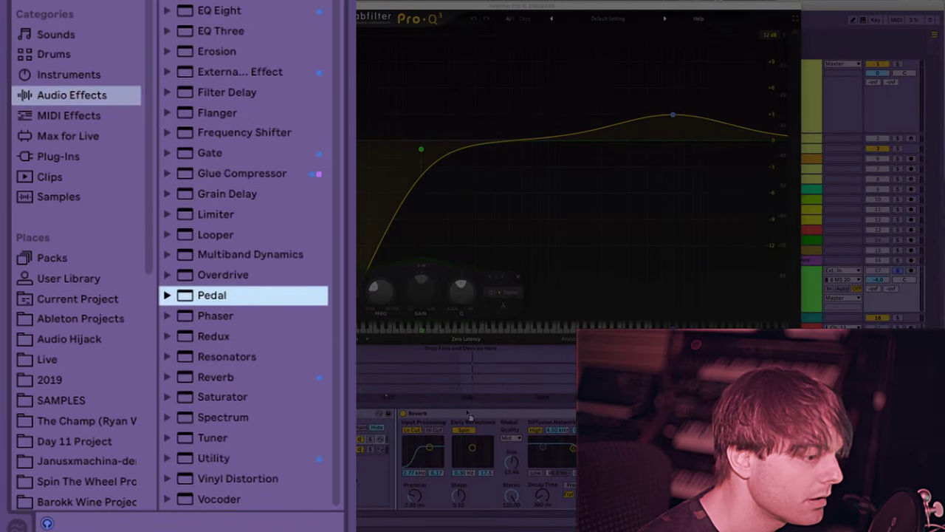
{"action": "left_click_drag", "start_coordinate": [211, 295], "coordinate": [715, 419]}
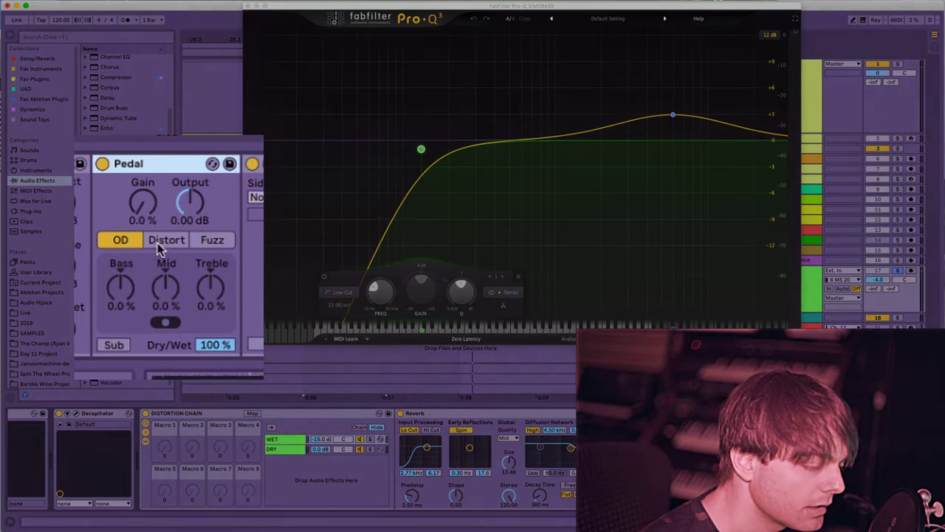
- Solo the WET chain during playback, set Pedal's Gain to 29% and switch it to Distort mode
{"action": "key", "text": "space"}
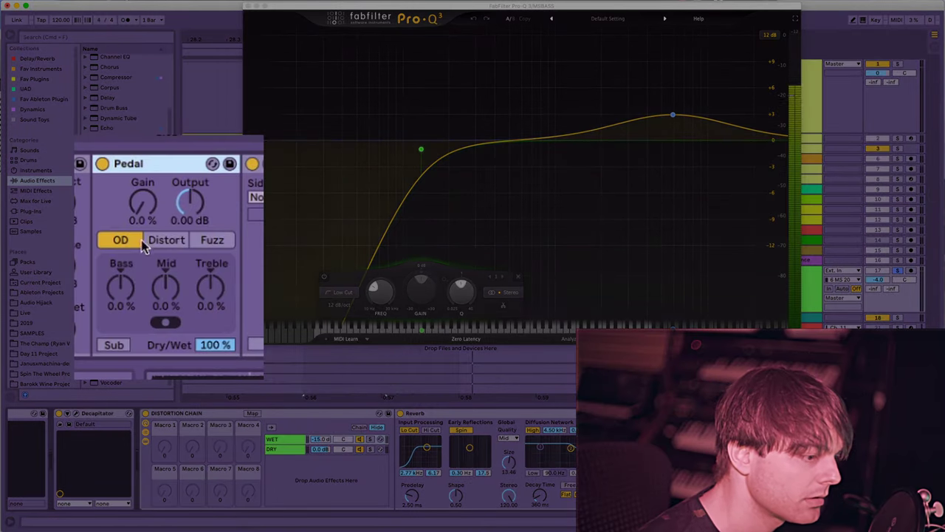
{"action": "left_click", "coordinate": [370, 439]}
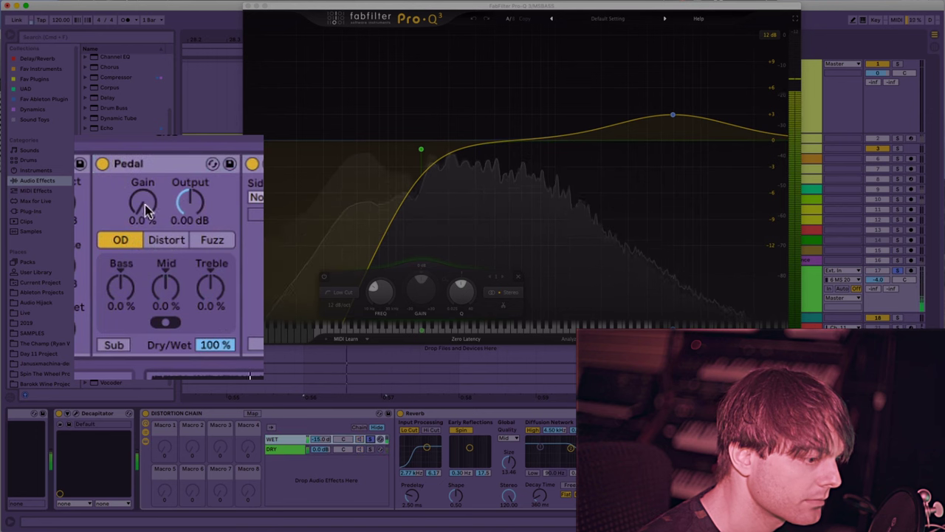
{"action": "left_click_drag", "start_coordinate": [145, 207], "coordinate": [145, 164]}
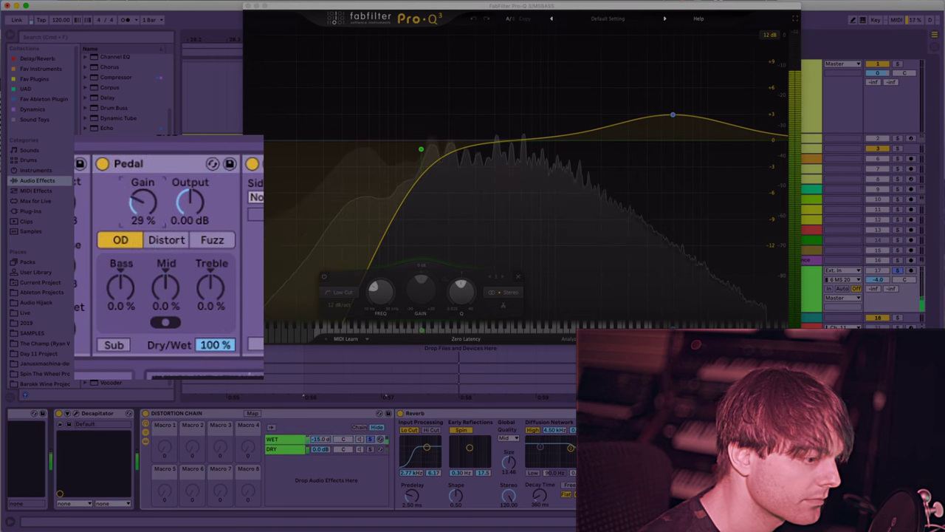
{"action": "left_click", "coordinate": [164, 240]}
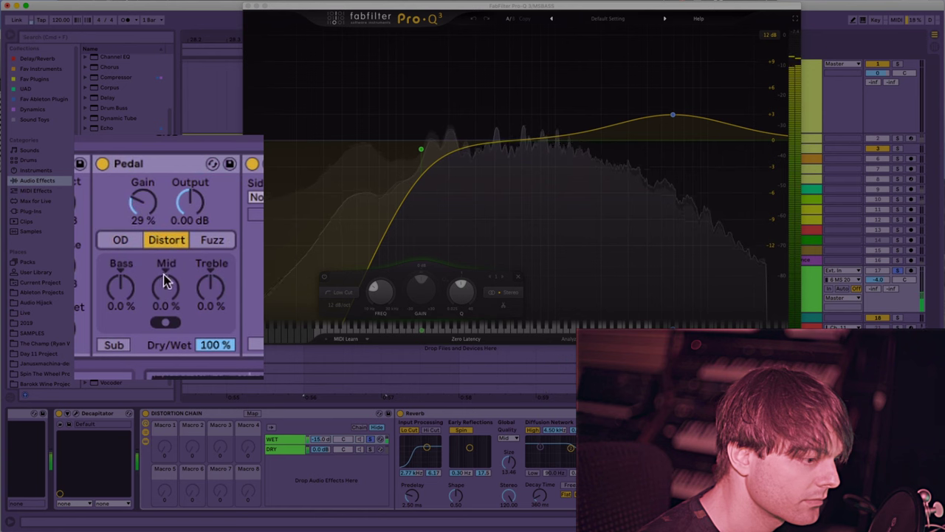
- Set Pedal's Treble to 27% and Bass to -19%, and try Fuzz mode before returning to Distort
{"action": "left_click_drag", "start_coordinate": [211, 287], "coordinate": [211, 270]}
{"action": "left_click_drag", "start_coordinate": [133, 283], "coordinate": [133, 297]}
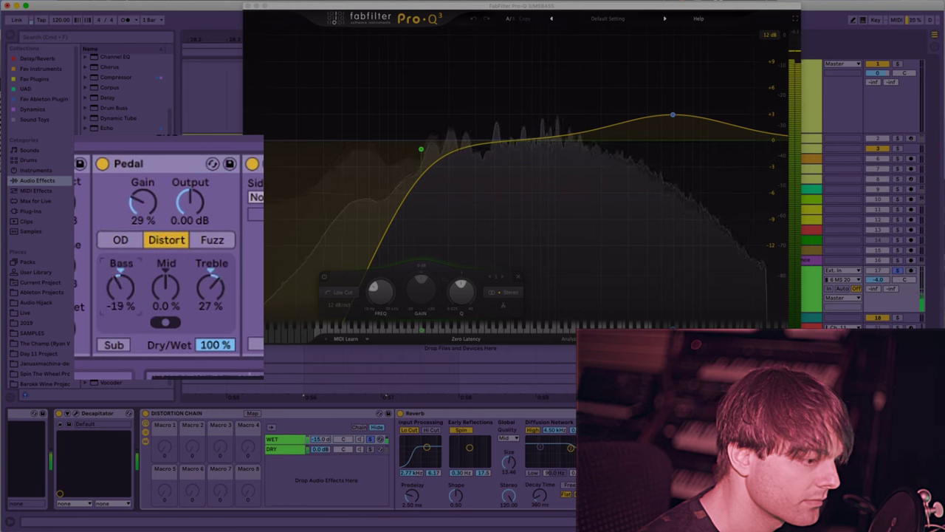
{"action": "left_click", "coordinate": [193, 240]}
{"action": "left_click", "coordinate": [174, 243]}
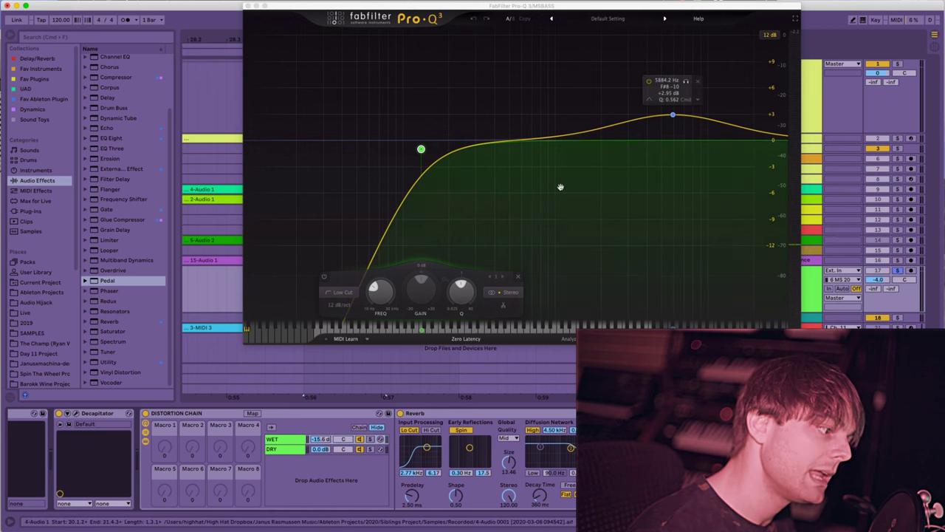
- In Pro-Q 3, raise the low cut's frequency and move the bell boost to about 2947 Hz at +4.03 dB
{"action": "left_click_drag", "start_coordinate": [673, 115], "coordinate": [606, 119]}
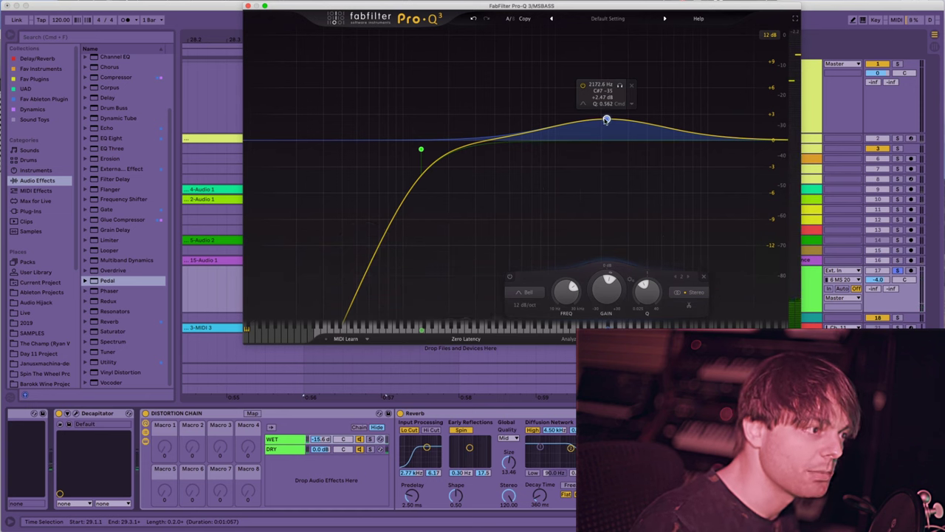
{"action": "left_click_drag", "start_coordinate": [421, 149], "coordinate": [517, 157]}
{"action": "left_click_drag", "start_coordinate": [607, 119], "coordinate": [627, 105]}
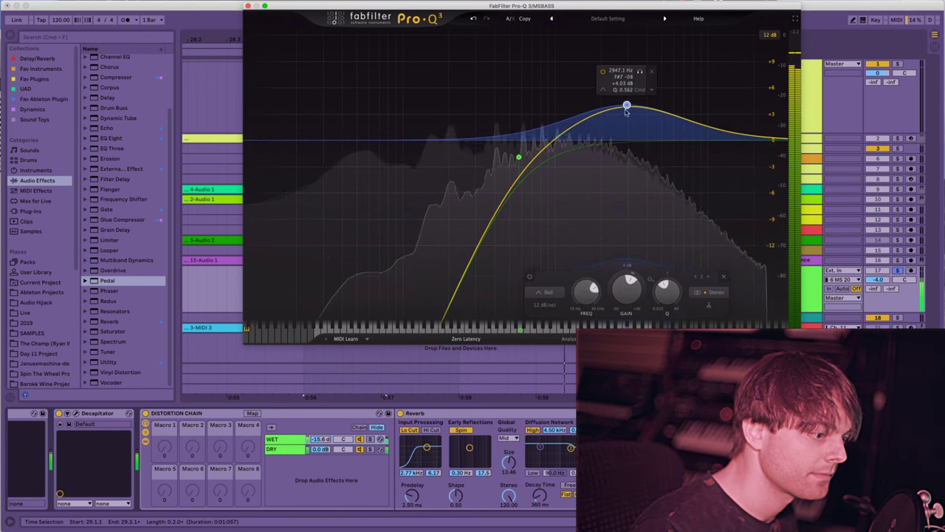
- Set the WET chain Reverb's Decay Time to 1.49 s and its Predelay to 11.7 ms
{"action": "left_click_drag", "start_coordinate": [539, 495], "coordinate": [539, 488]}
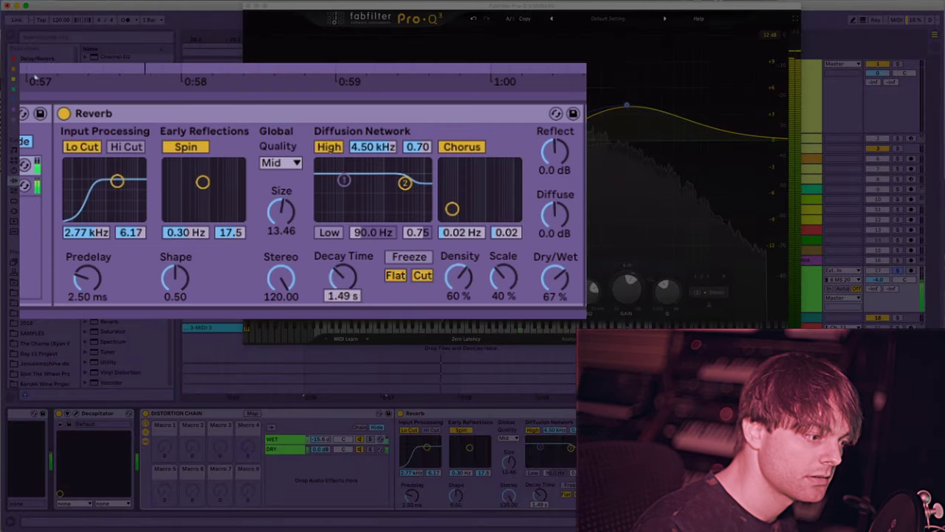
{"action": "left_click_drag", "start_coordinate": [412, 501], "coordinate": [412, 494]}
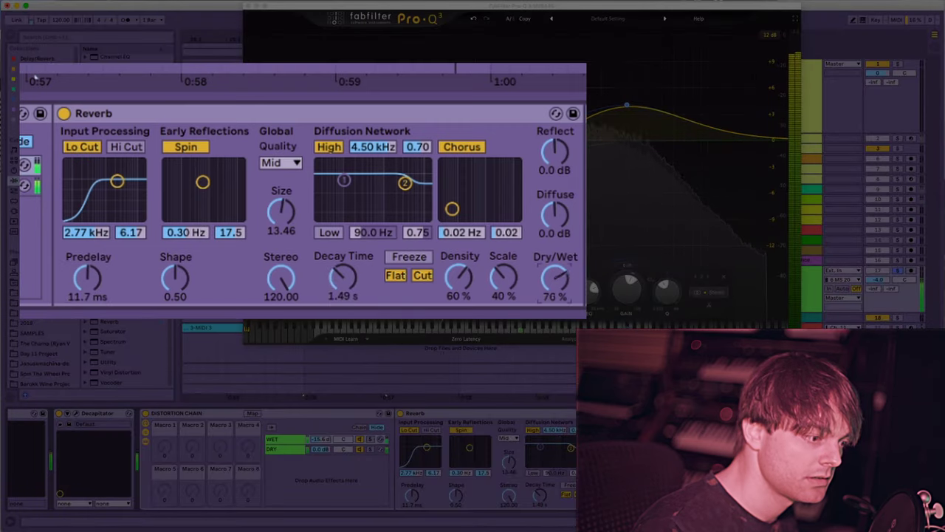